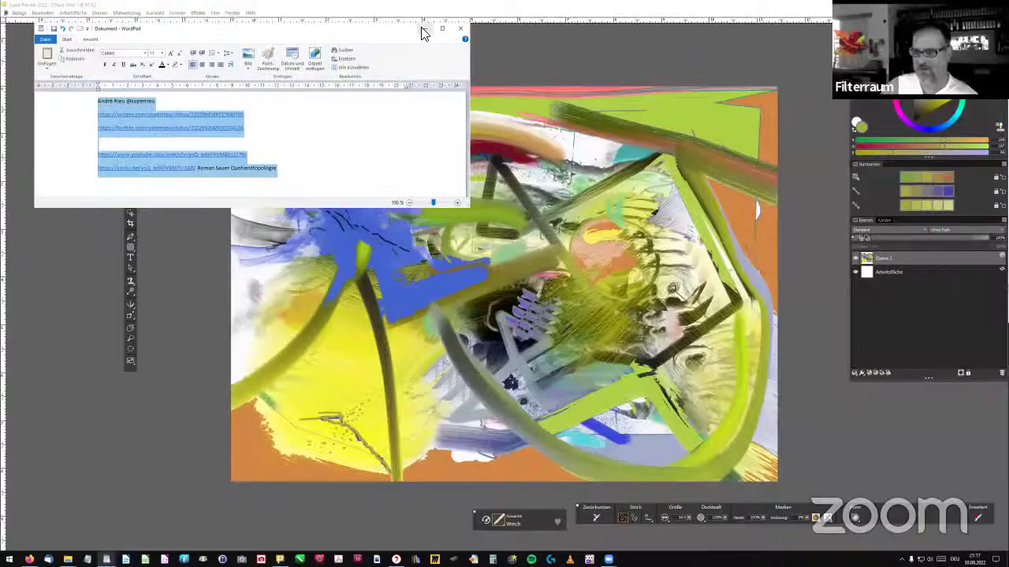
- Minimize the WordPad document to return to the abstract painting
left_click(419, 27)
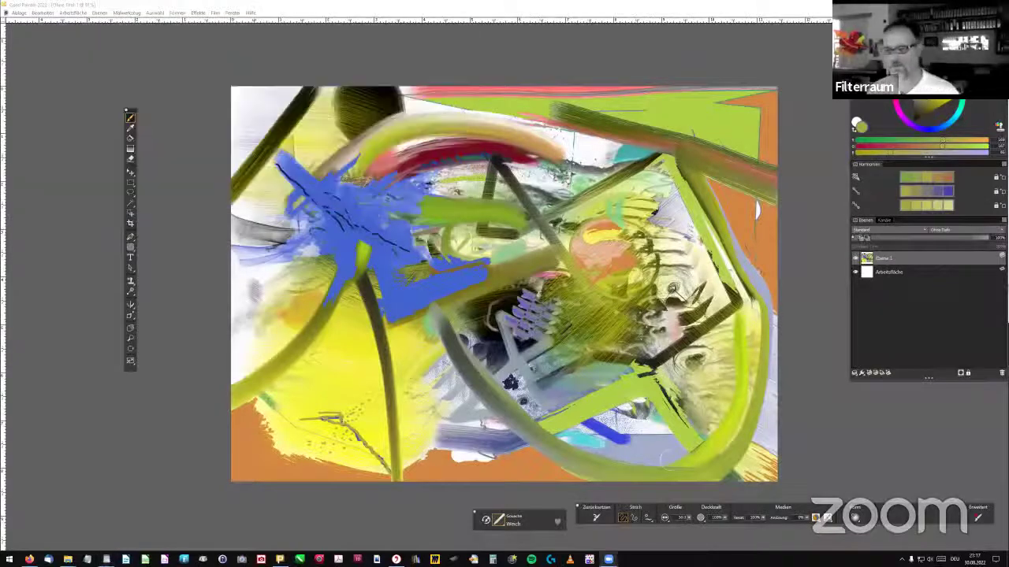
- Paint overlapping arches in olive, violet and magenta-purple across the middle of the canvas with the Gouache Weich brush
mouse_move(587, 315)
left_mouse_down()
mouse_move(568, 259)
mouse_move(497, 223)
left_mouse_up()
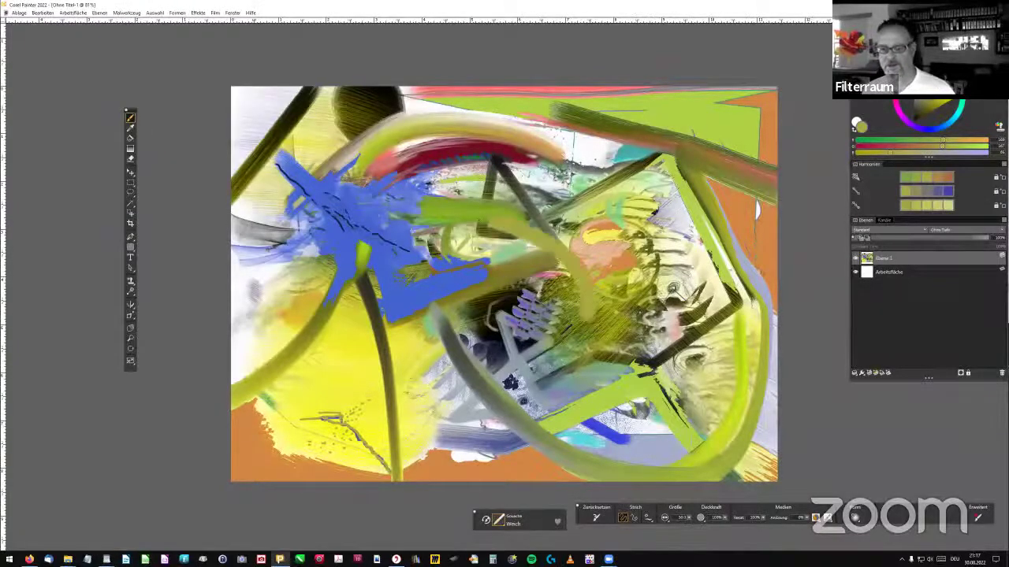
left_click(910, 123)
mouse_move(595, 306)
left_mouse_down()
mouse_move(577, 260)
mouse_move(540, 236)
mouse_move(438, 218)
left_mouse_up()
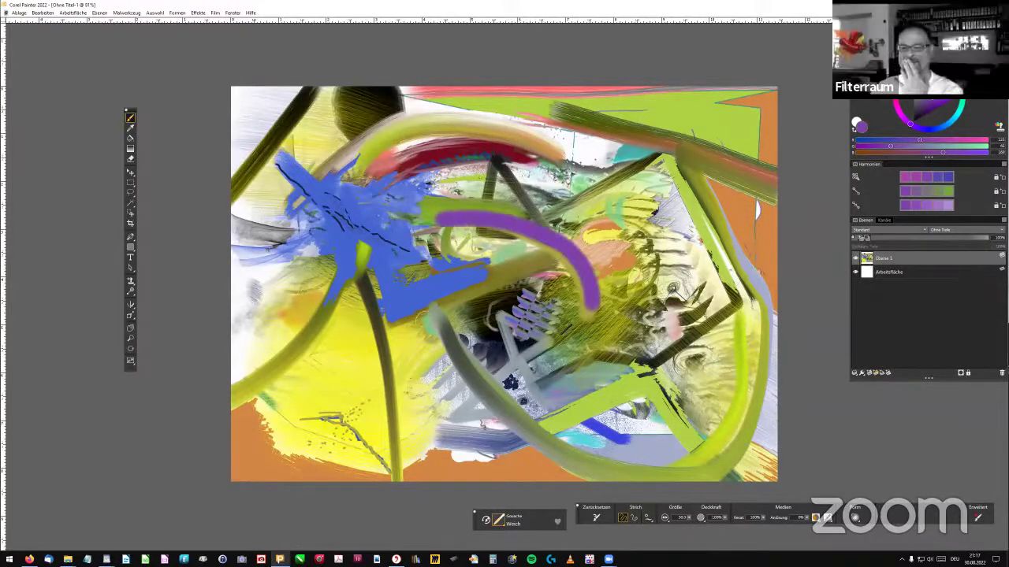
left_click(932, 140)
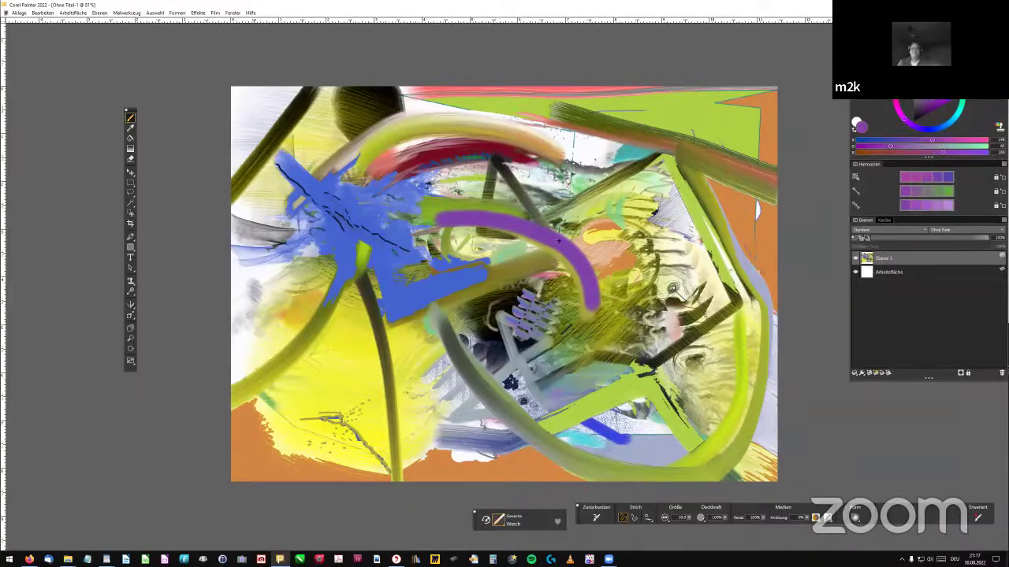
left_click(942, 140)
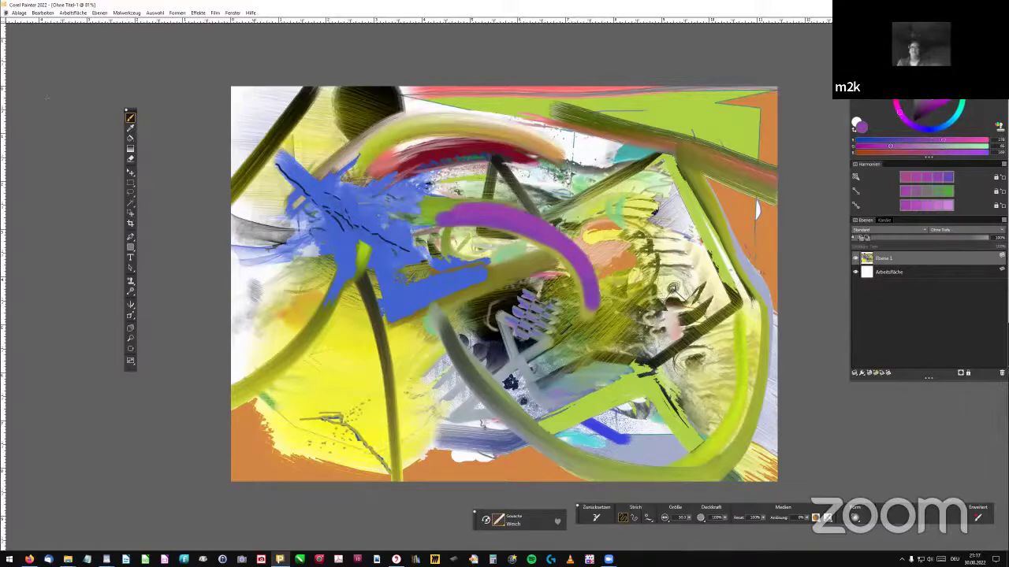
mouse_move(605, 293)
left_mouse_down()
mouse_move(583, 249)
mouse_move(526, 209)
mouse_move(457, 200)
left_mouse_up()
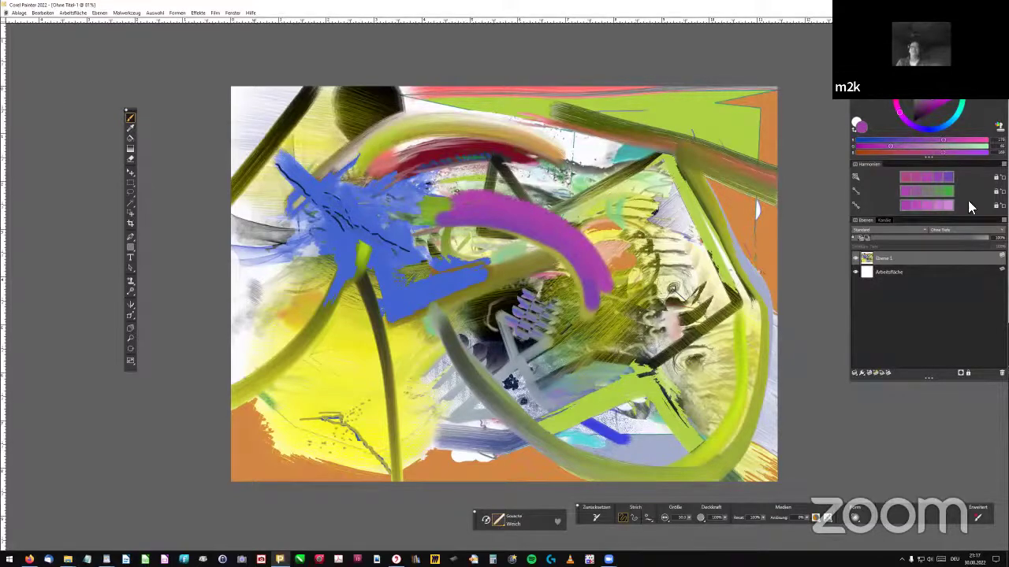
- Change the colour to orange-red and paint arcs along the outer and inner edges of the purple arch
left_click(951, 153)
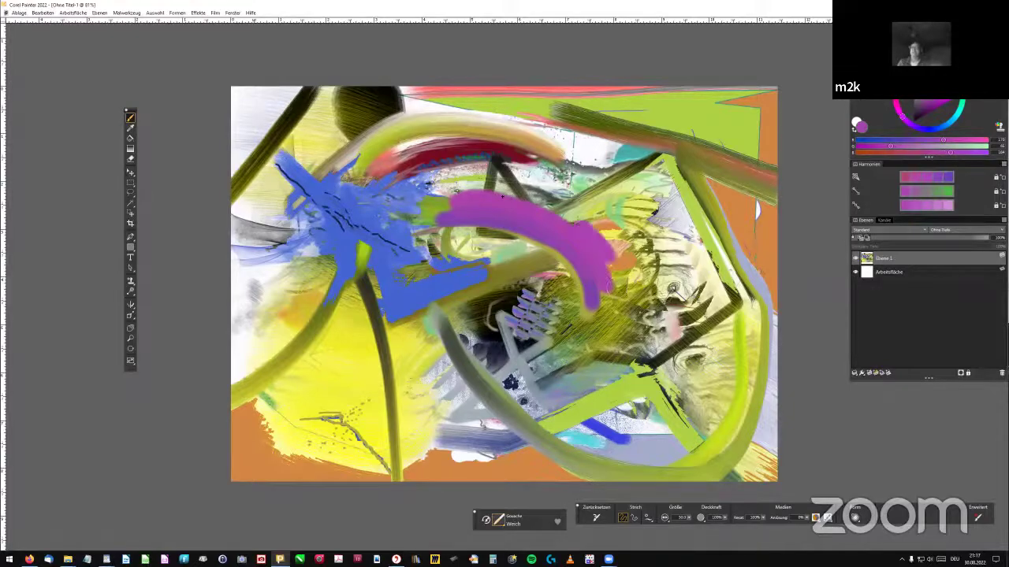
left_click(868, 152)
mouse_move(629, 260)
left_mouse_down()
mouse_move(534, 189)
mouse_move(464, 181)
left_mouse_up()
mouse_move(453, 235)
left_mouse_down()
mouse_move(543, 251)
mouse_move(585, 304)
left_mouse_up()
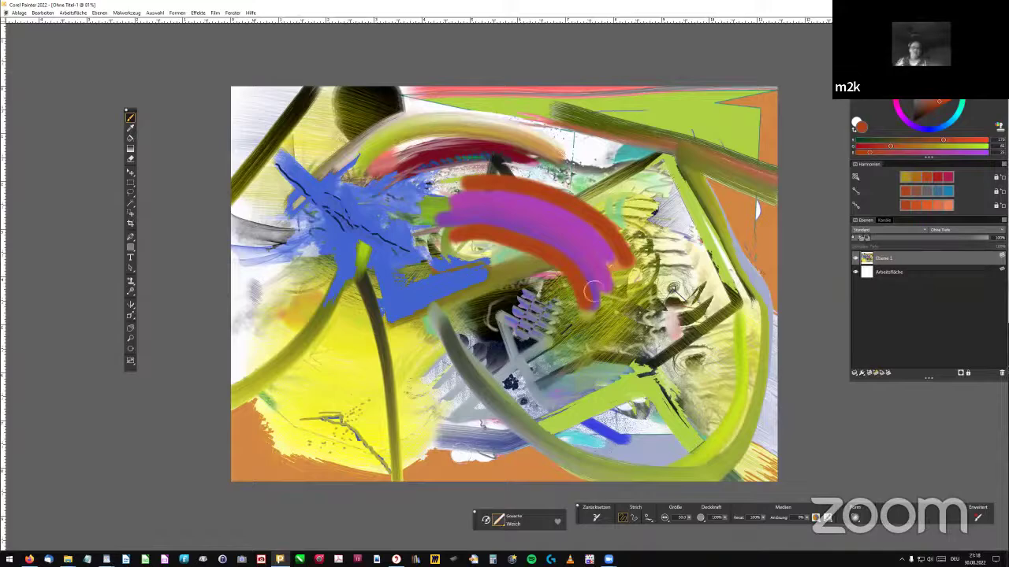
- Undo all the arched brush strokes painted across the middle of the canvas
key("ctrl+z")
key("ctrl+z")
key("ctrl+z")
key("ctrl+z")
key("ctrl+z")
key("ctrl+z")
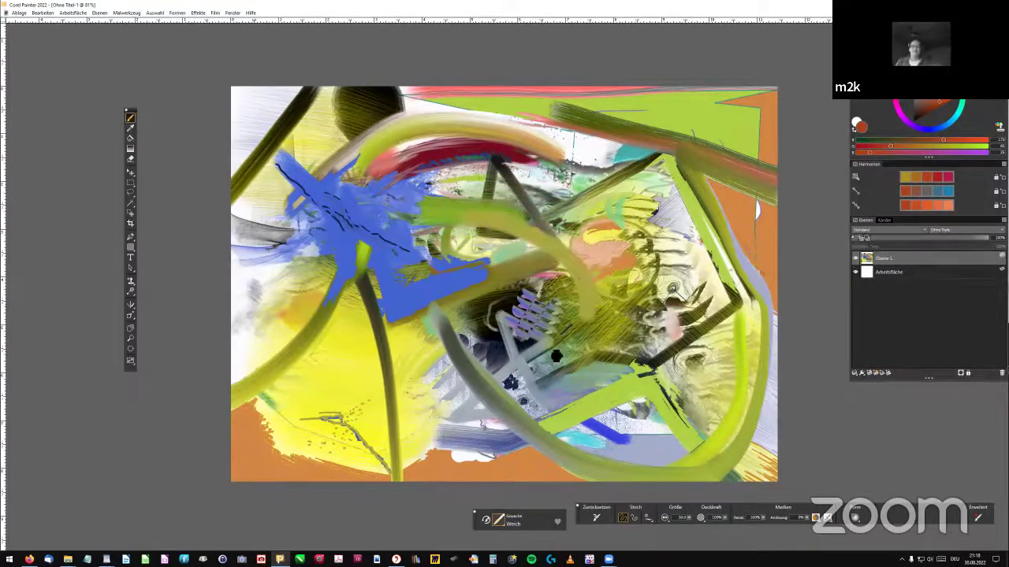
key("ctrl+z")
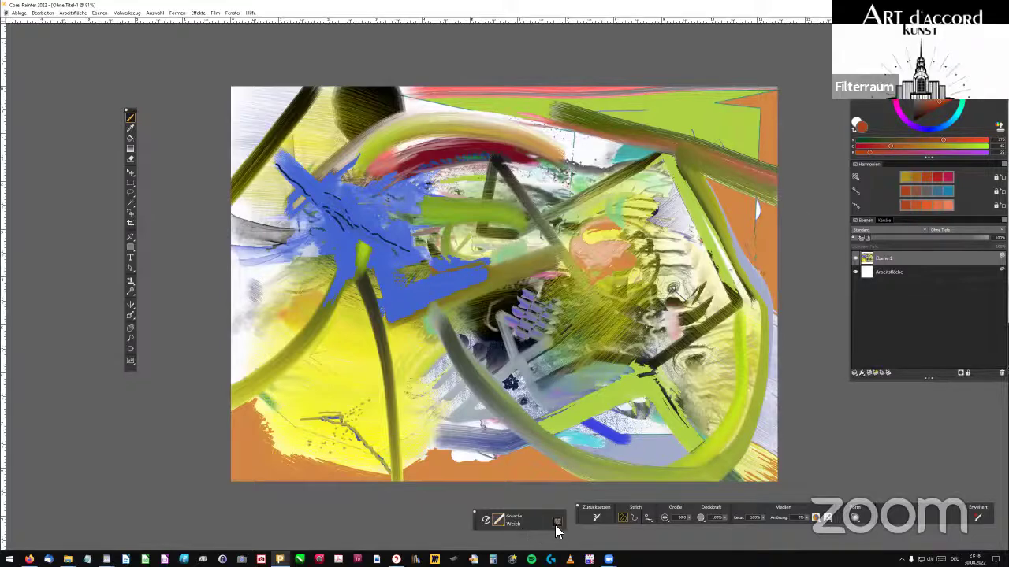
- Choose the Kleiner Blitz brush from the F-X category of the Painter 2022 brush library
left_click(503, 527)
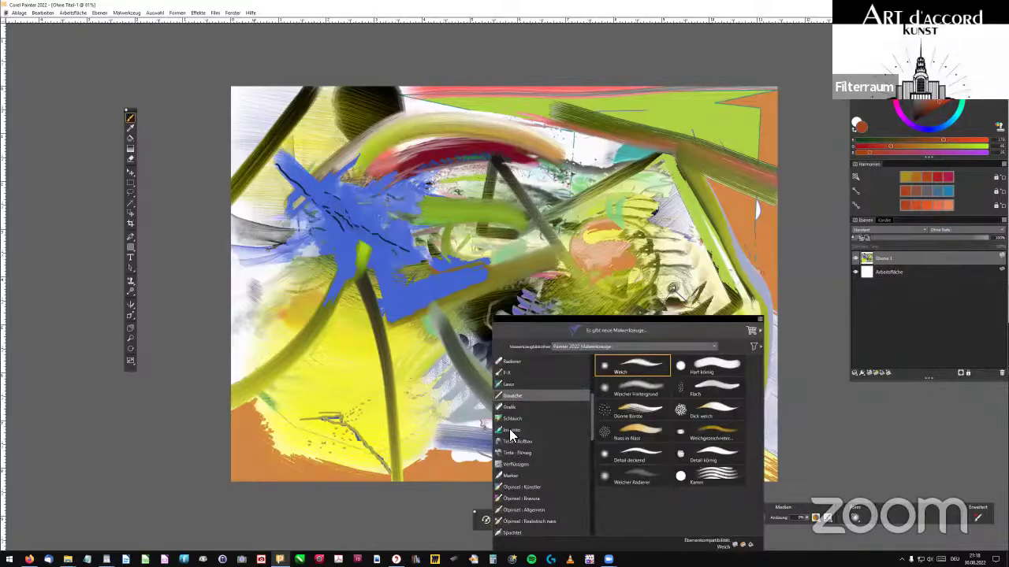
scroll(513, 437, "up", 2)
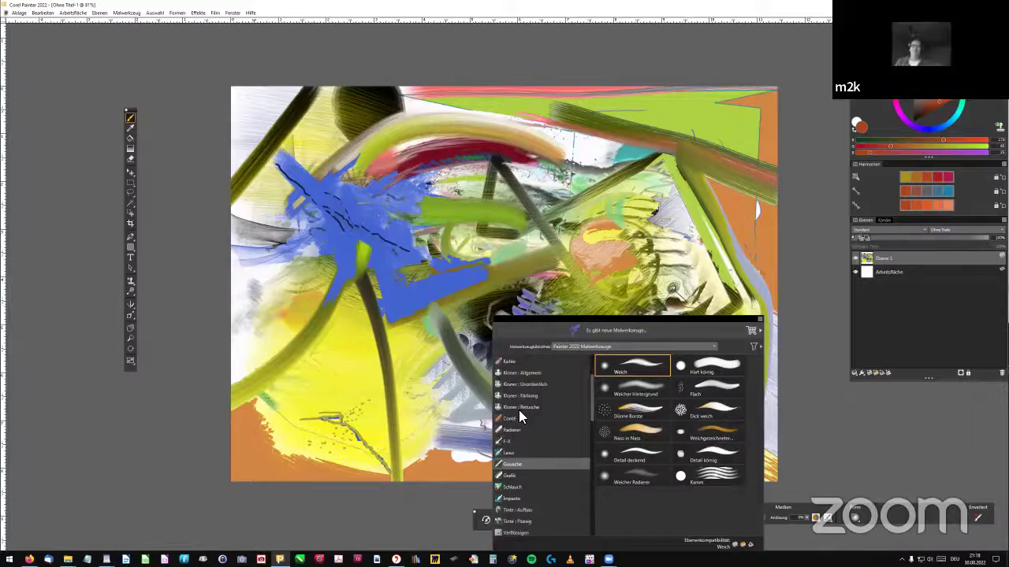
scroll(519, 417, "down", 1)
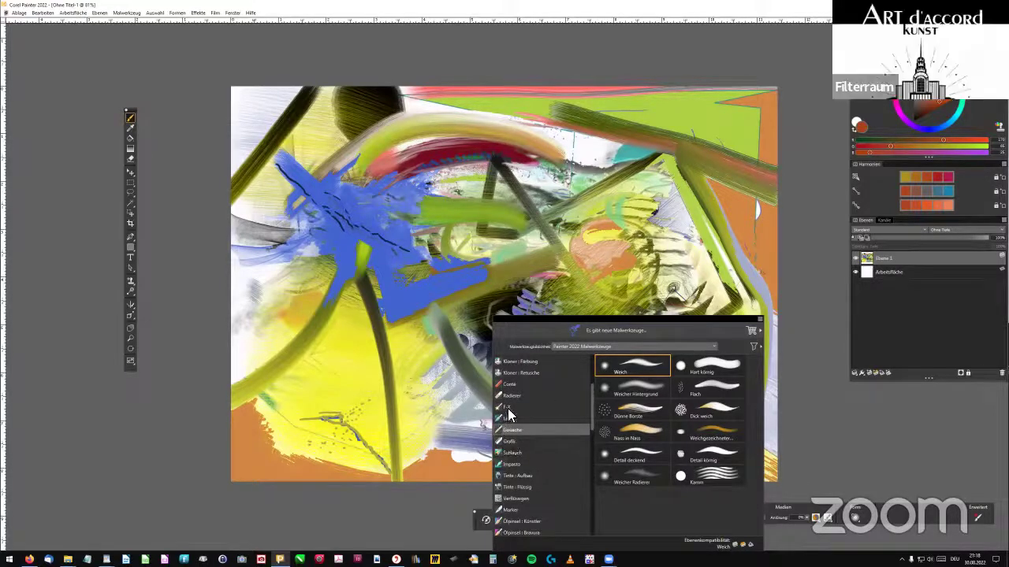
left_click(508, 409)
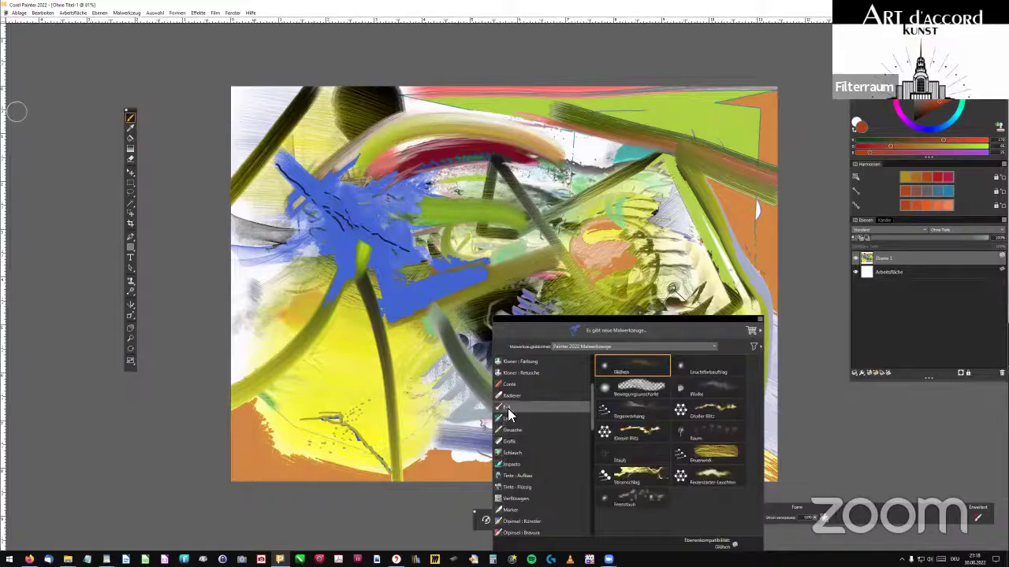
left_click(635, 429)
left_click(638, 423)
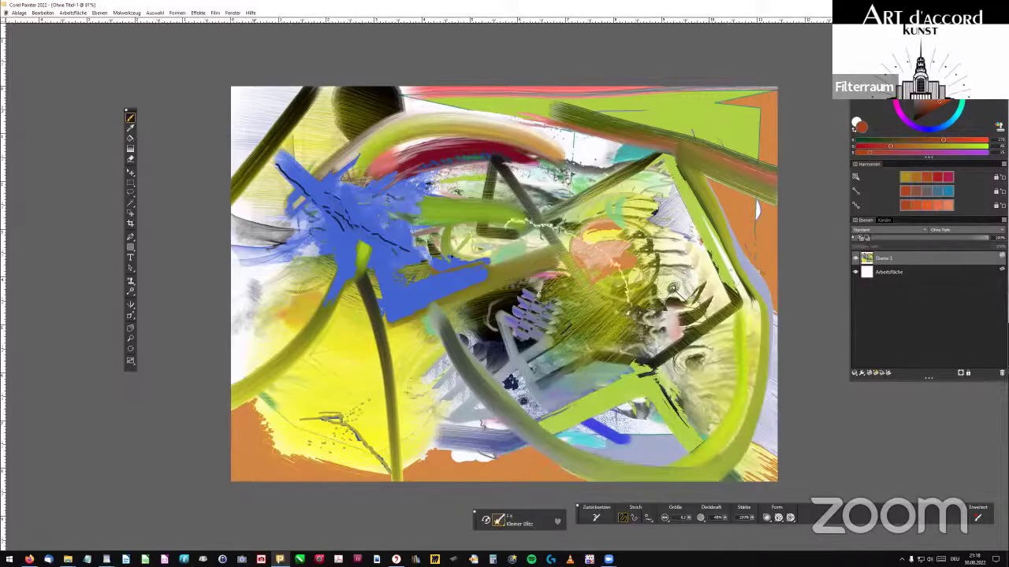
- Paint long, looping lightning strokes over the blue shape, the canvas centre and out to the lower and right edges
left_click_drag(451, 256, 394, 264)
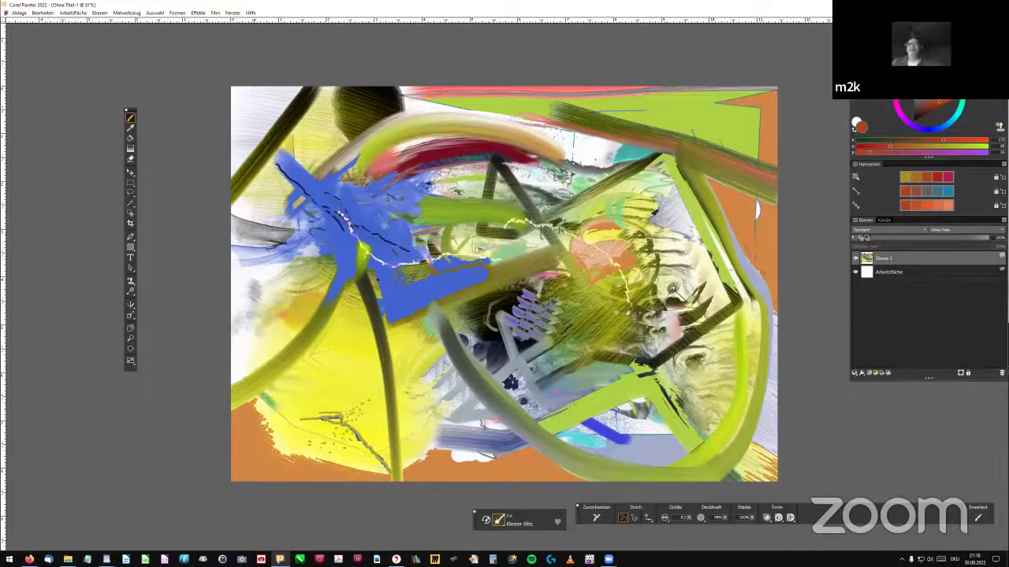
left_click_drag(431, 325, 524, 455)
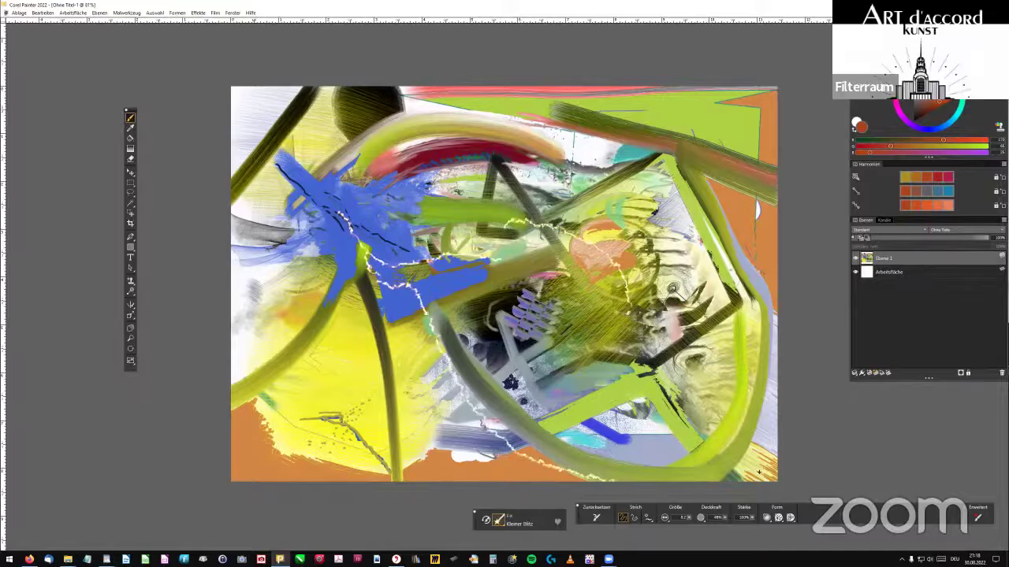
mouse_move(756, 276)
left_mouse_down()
mouse_move(674, 217)
mouse_move(429, 134)
mouse_move(340, 260)
mouse_move(460, 347)
mouse_move(599, 268)
mouse_move(387, 204)
mouse_move(558, 252)
mouse_move(461, 216)
mouse_move(478, 254)
mouse_move(504, 259)
left_mouse_up()
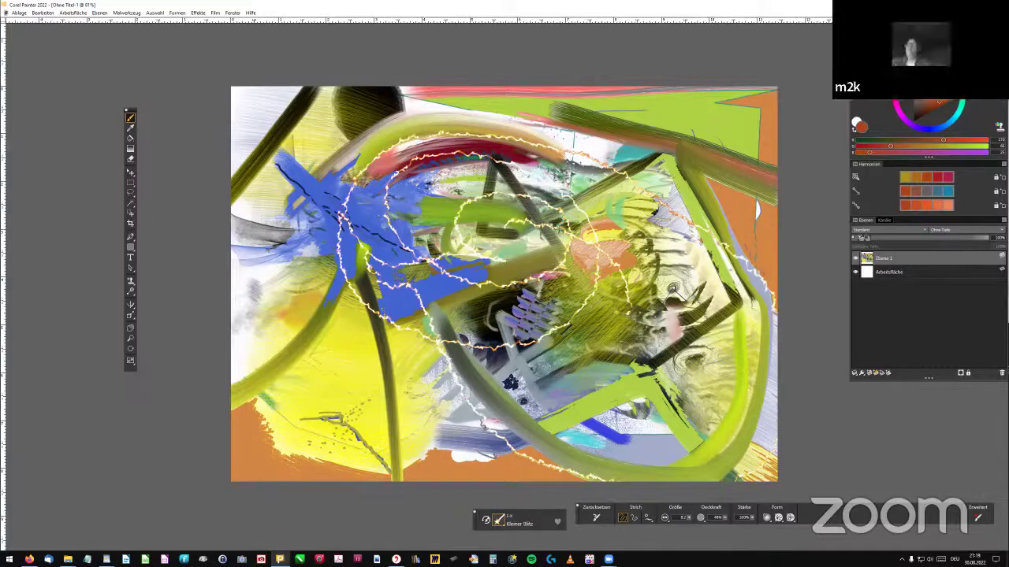
- Switch to the F-X Stromschlag brush and reduce its size
left_click(501, 522)
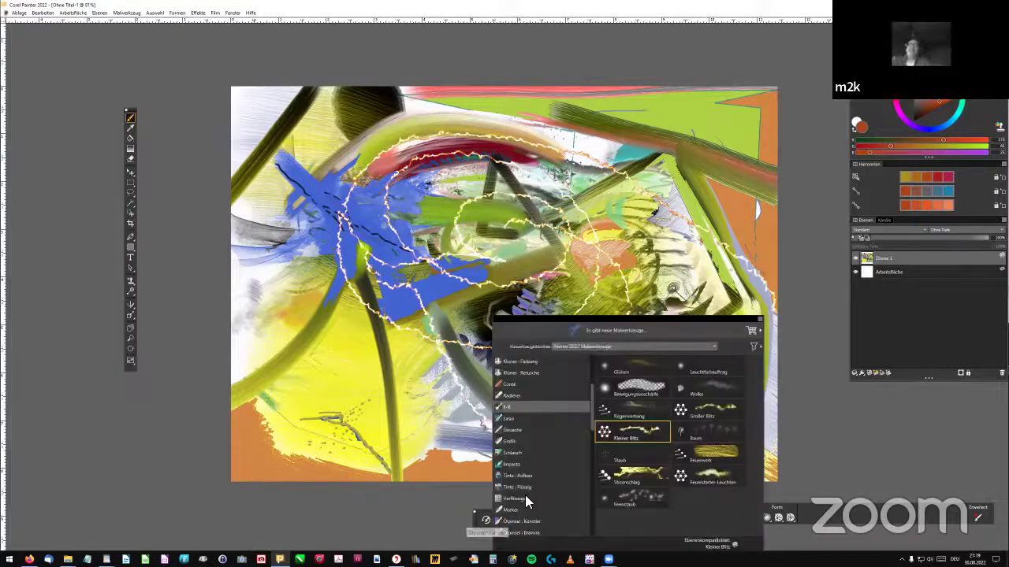
left_click(634, 474)
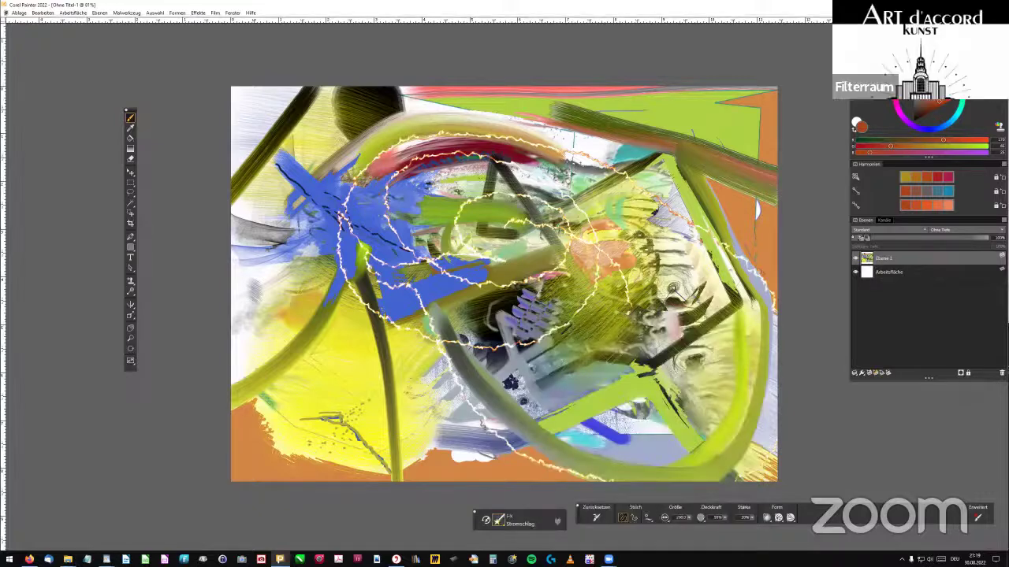
left_click(688, 518)
left_click_drag(669, 520, 662, 522)
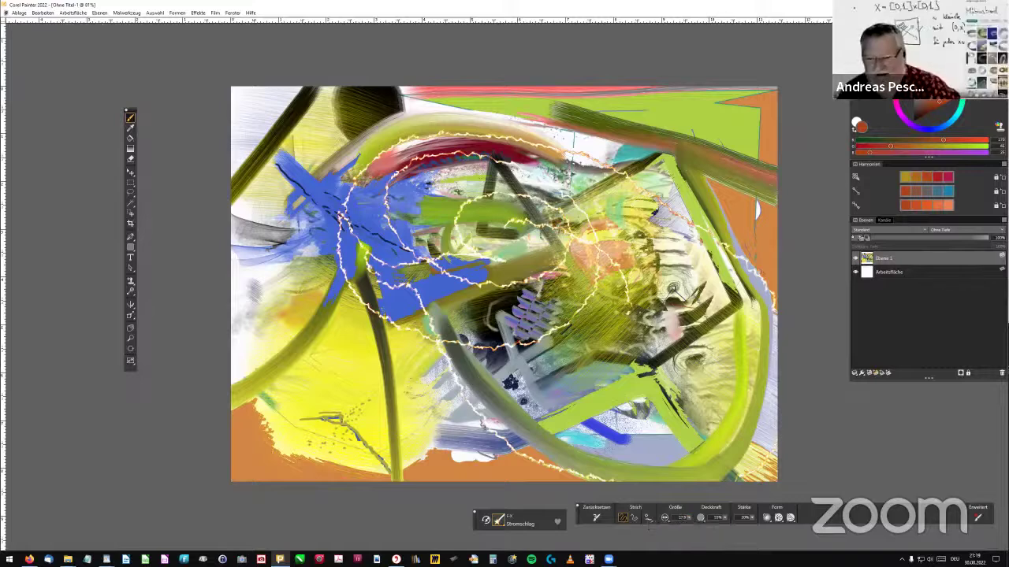
- Paint branching electric-shock strokes over the centre, the blue shape and the upper and right parts of the painting
mouse_move(574, 282)
left_mouse_down()
mouse_move(524, 313)
mouse_move(459, 318)
left_mouse_up()
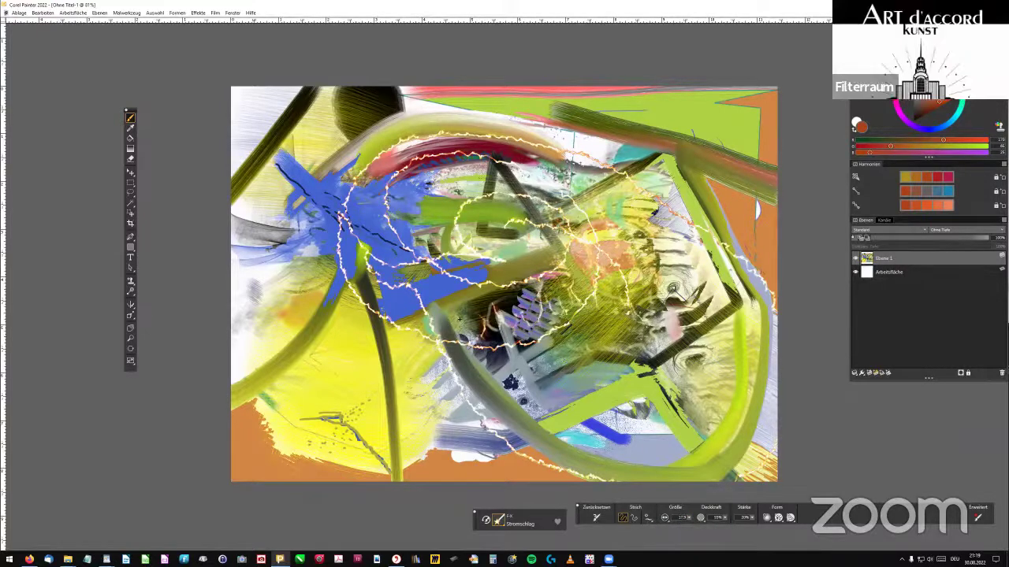
mouse_move(506, 226)
left_mouse_down()
mouse_move(442, 202)
mouse_move(378, 228)
mouse_move(317, 193)
mouse_move(540, 143)
mouse_move(602, 110)
mouse_move(702, 122)
mouse_move(737, 169)
mouse_move(672, 196)
mouse_move(713, 228)
mouse_move(748, 293)
mouse_move(701, 331)
mouse_move(644, 442)
mouse_move(599, 417)
mouse_move(635, 362)
mouse_move(552, 354)
mouse_move(593, 344)
mouse_move(552, 331)
mouse_move(583, 402)
mouse_move(626, 347)
mouse_move(567, 386)
left_mouse_up()
mouse_move(666, 347)
left_mouse_down()
mouse_move(550, 378)
mouse_move(512, 366)
mouse_move(467, 301)
mouse_move(319, 272)
left_mouse_up()
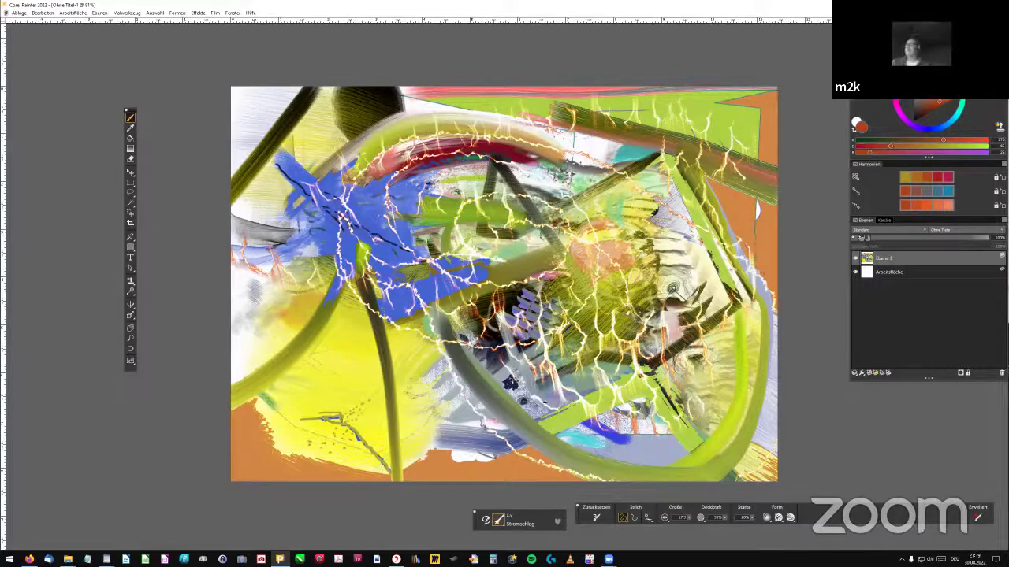
mouse_move(544, 402)
left_mouse_down()
mouse_move(634, 307)
mouse_move(457, 405)
left_mouse_up()
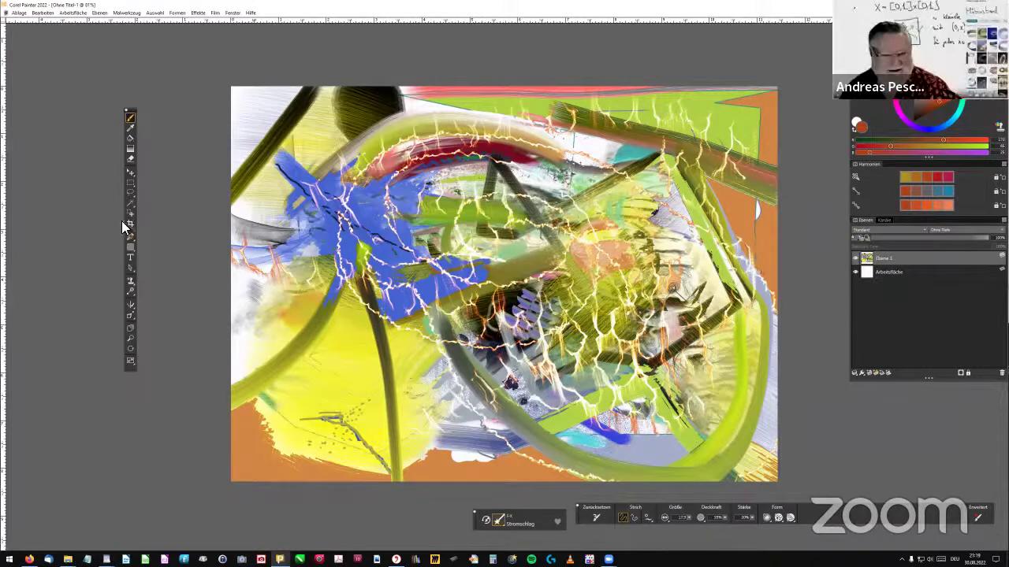
- Erase two crossing curved strips in the middle of the painting with the Eraser tool
left_click(131, 159)
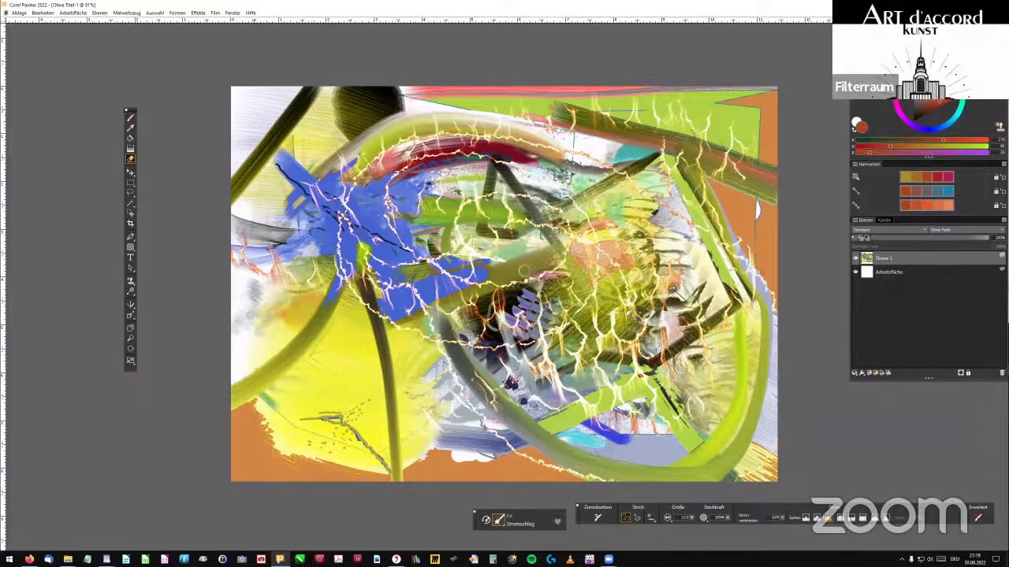
left_click_drag(555, 252, 429, 296)
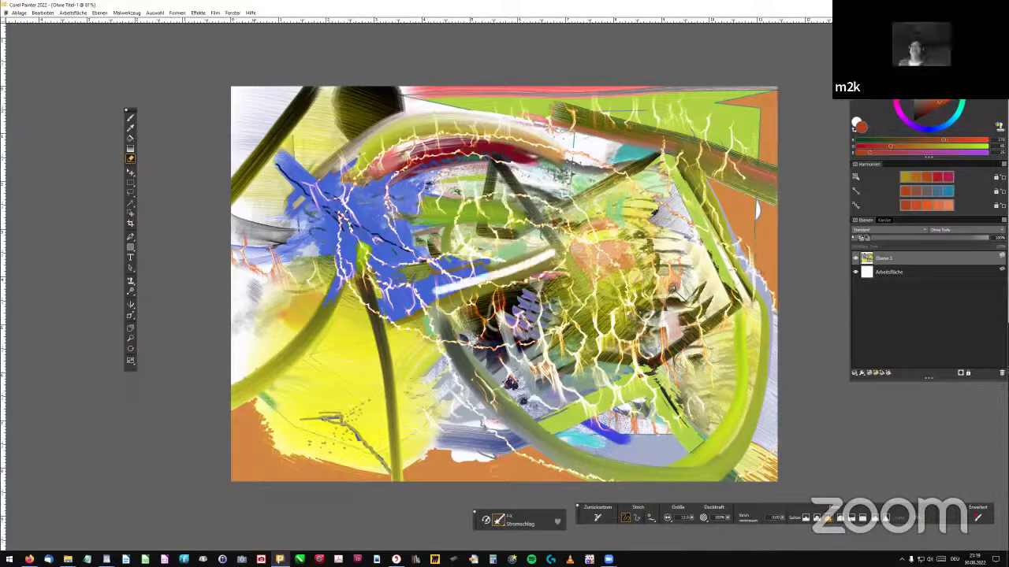
mouse_move(479, 221)
left_mouse_down()
mouse_move(544, 366)
mouse_move(563, 385)
left_mouse_up()
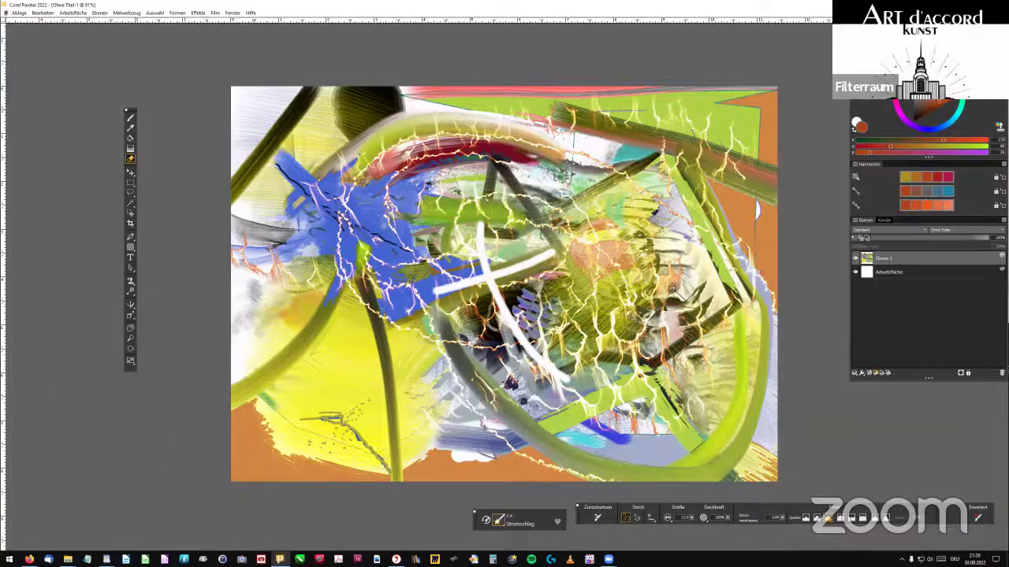
- Paint with the F-X Feuerwerk brush diagonally over the blue shape, across the lower orange area and in the upper-left corner
left_click(496, 521)
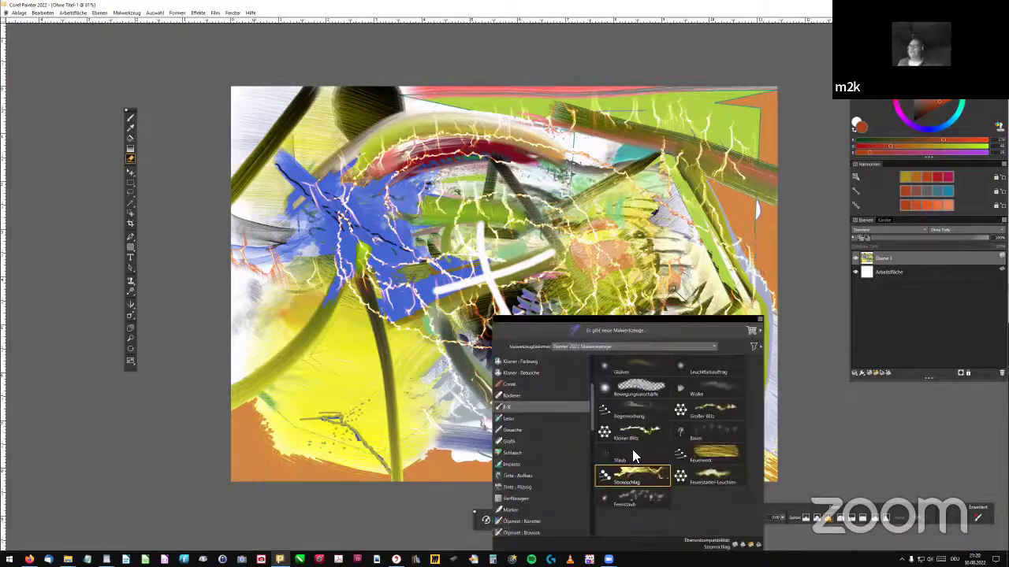
left_click(720, 453)
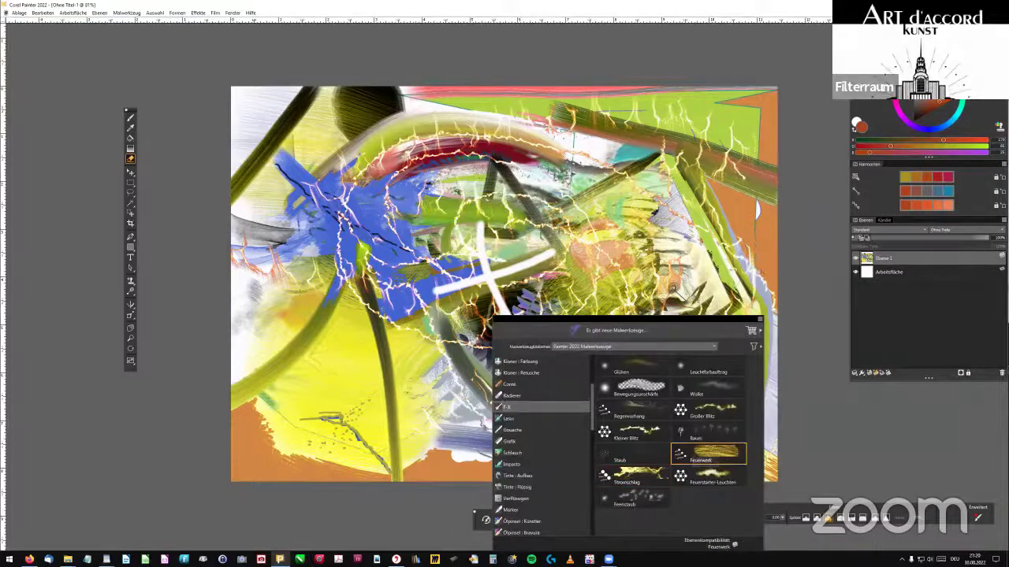
mouse_move(327, 162)
left_mouse_down()
mouse_move(394, 300)
mouse_move(449, 331)
mouse_move(520, 398)
mouse_move(528, 339)
mouse_move(524, 406)
left_mouse_up()
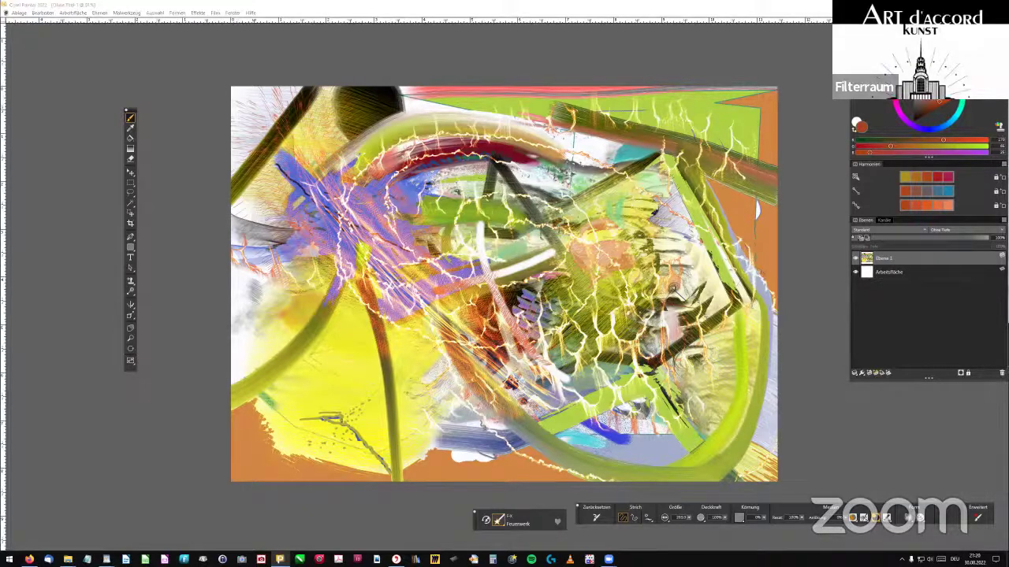
left_click(253, 476)
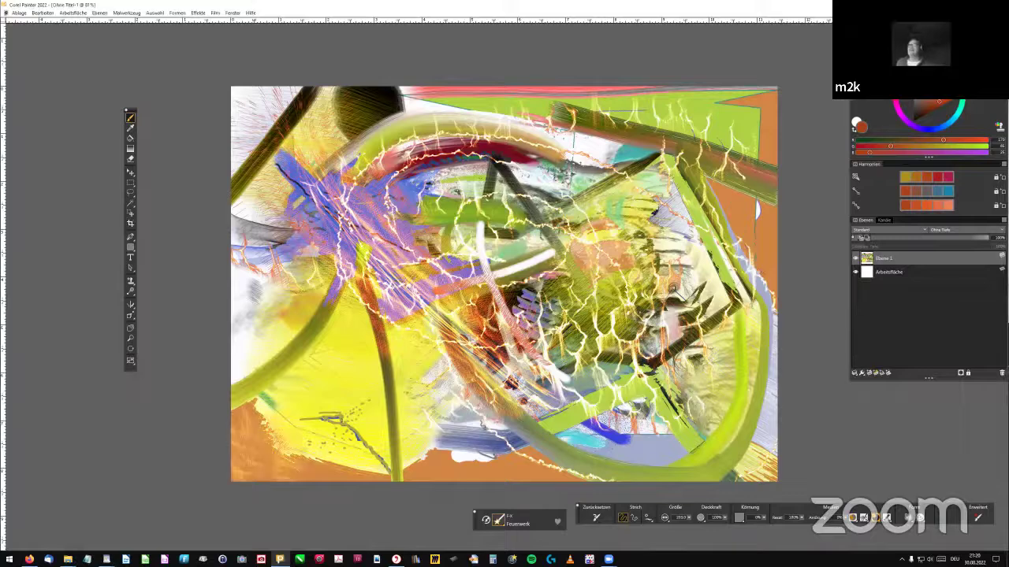
left_click_drag(500, 461, 522, 427)
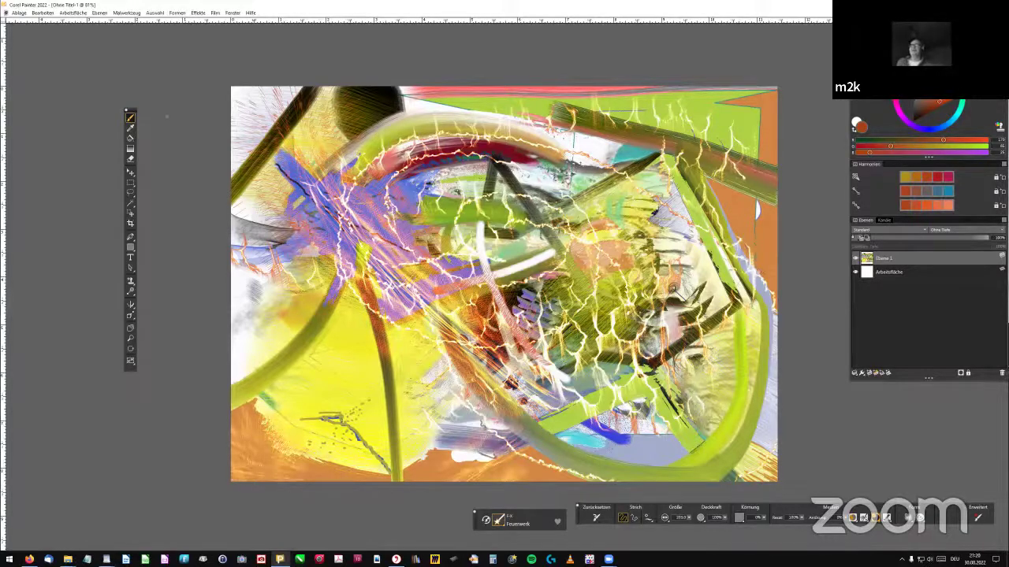
left_click(272, 110)
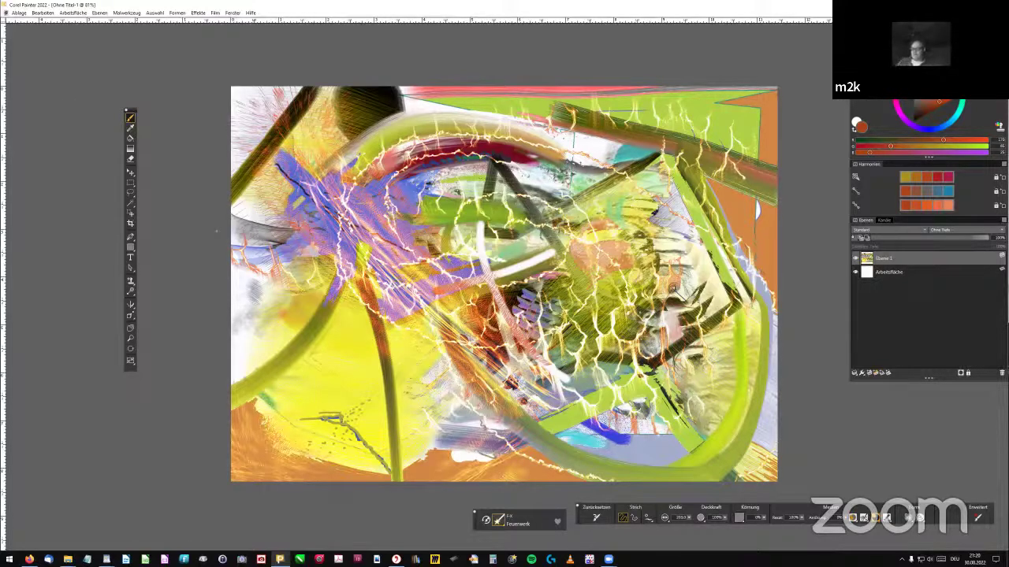
- Change the colour to green and paint firework bursts in the upper-left area and along the canvas's left edge
left_click(962, 102)
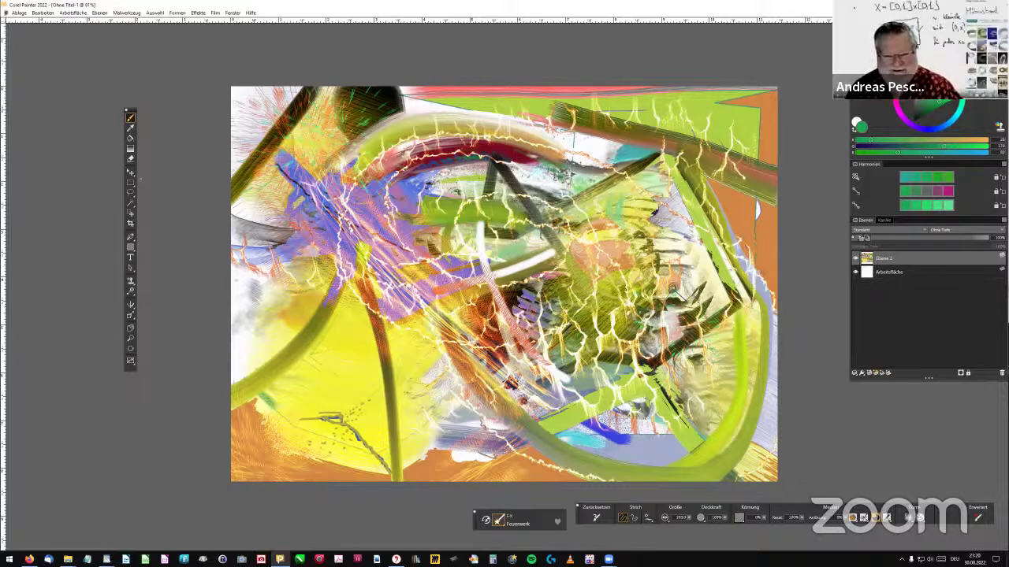
mouse_move(263, 272)
left_mouse_down()
mouse_move(243, 306)
mouse_move(252, 319)
left_mouse_up()
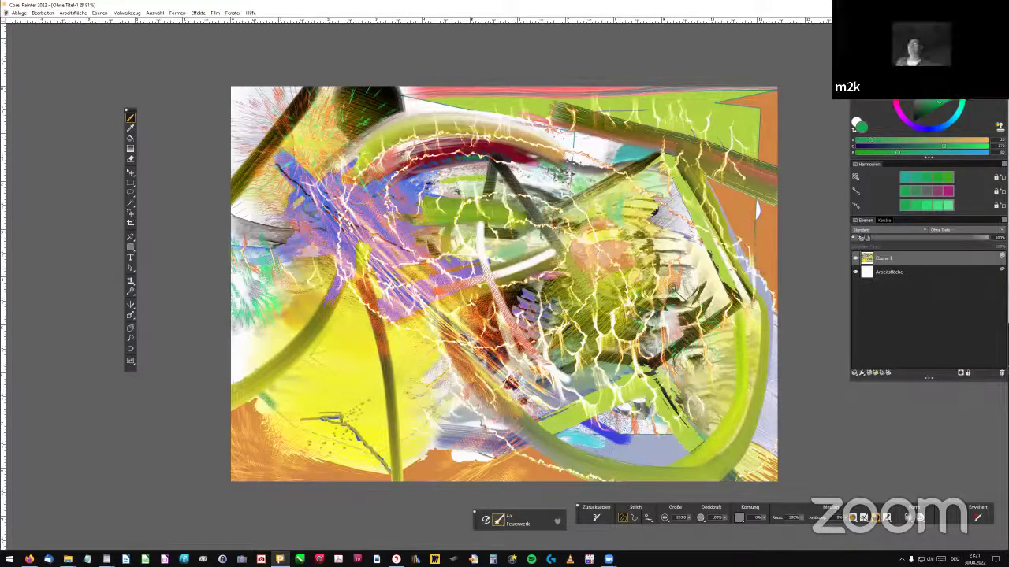
- Undo the last green firework stroke at the canvas's left edge and switch to the F-X Glühen brush
key("ctrl+z")
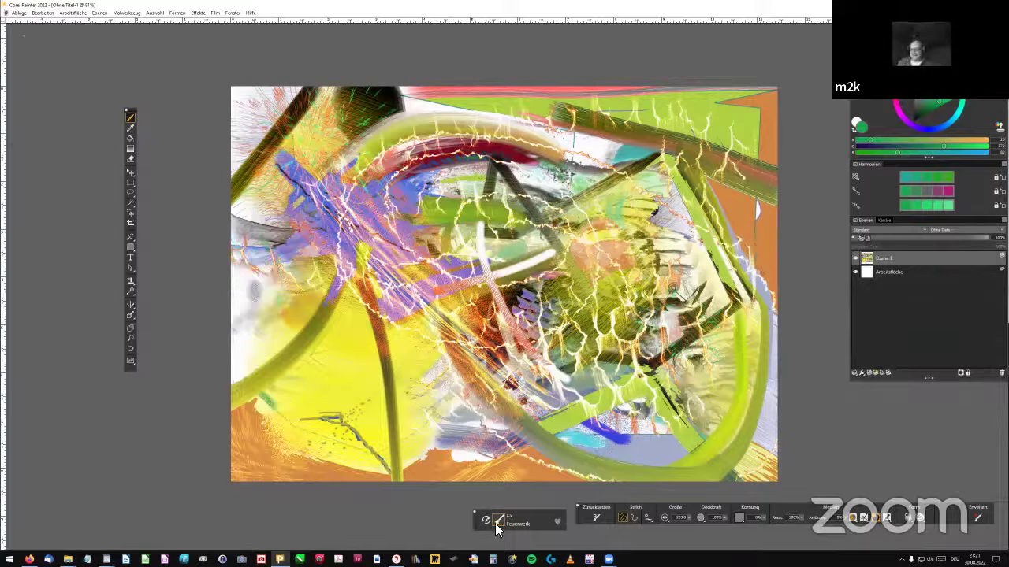
left_click(495, 520)
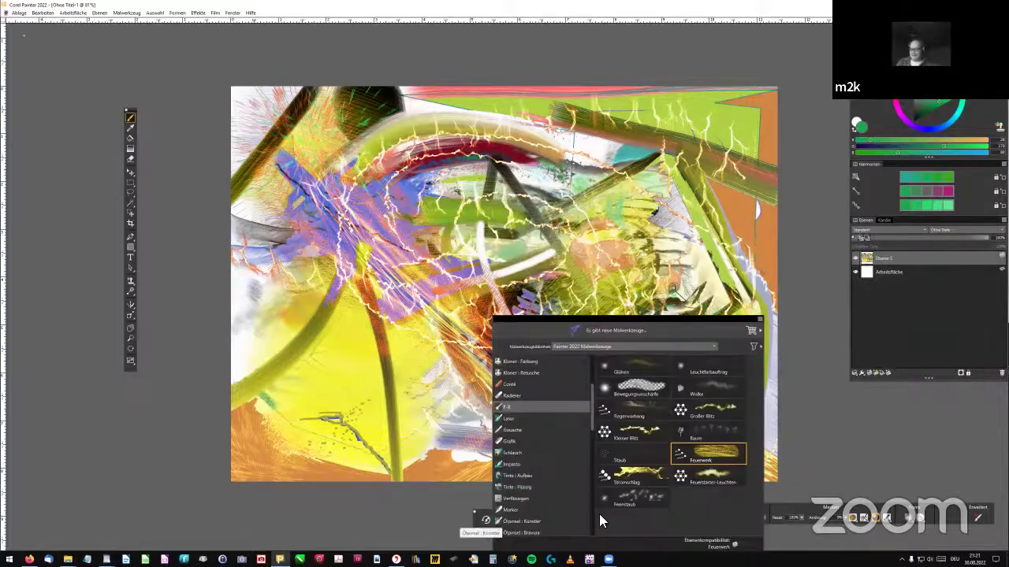
left_click(626, 366)
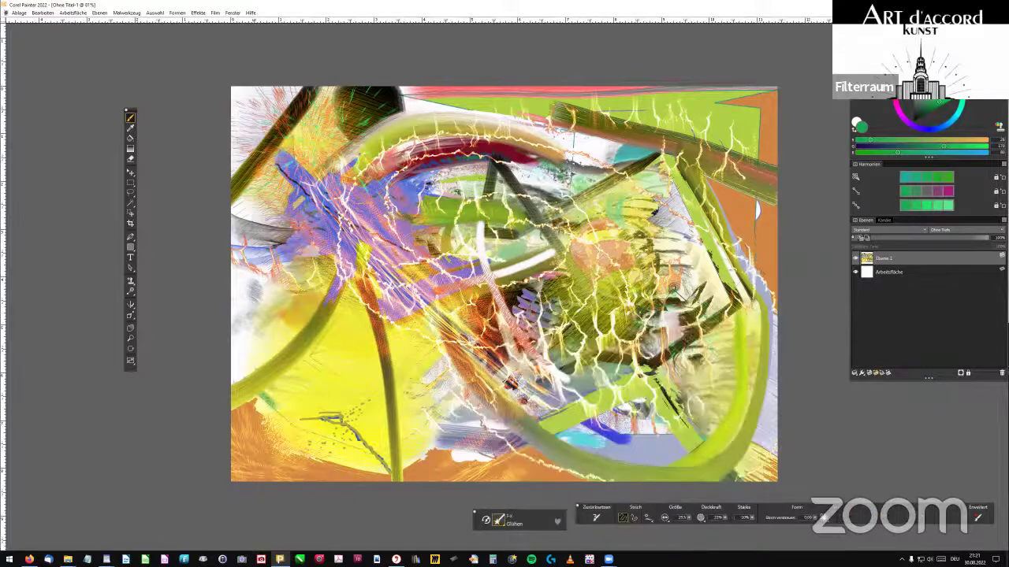
- Paint green glow strokes along the curve and stem at the yellow area, the large lower arc and the orange area at the canvas's right edge
left_click_drag(480, 241, 507, 327)
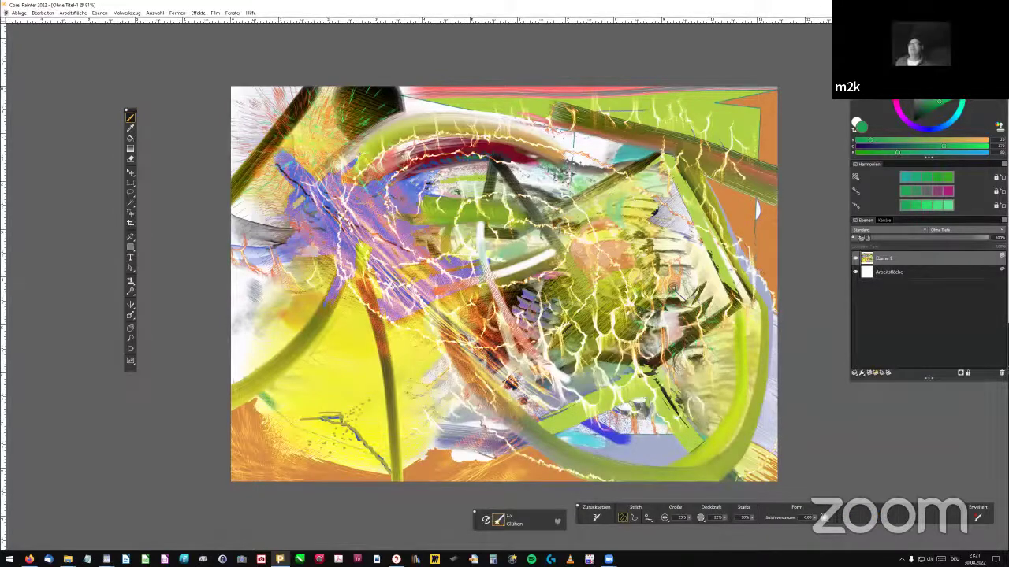
key("ctrl+z")
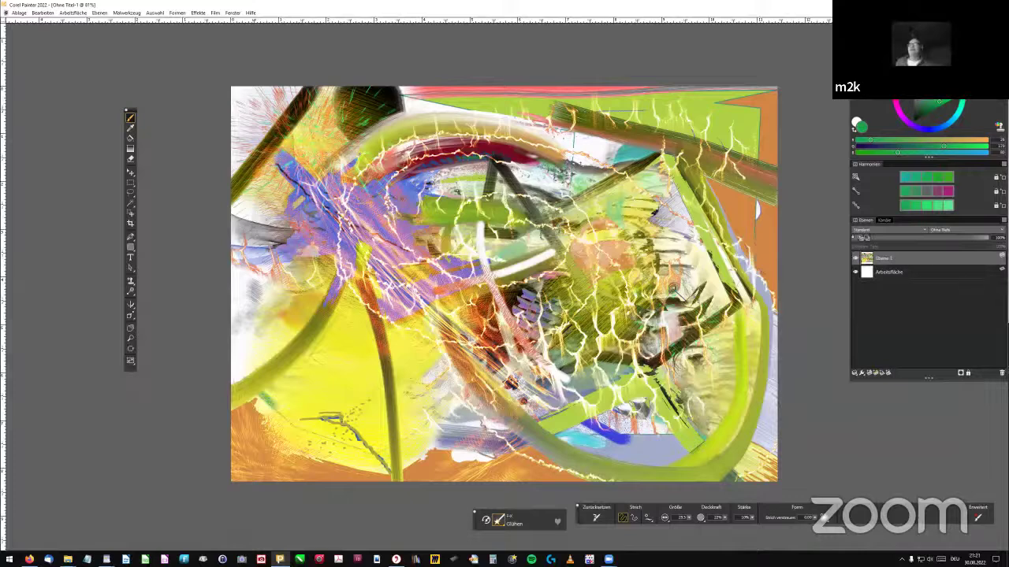
mouse_move(334, 282)
left_mouse_down()
mouse_move(323, 316)
mouse_move(254, 386)
left_mouse_up()
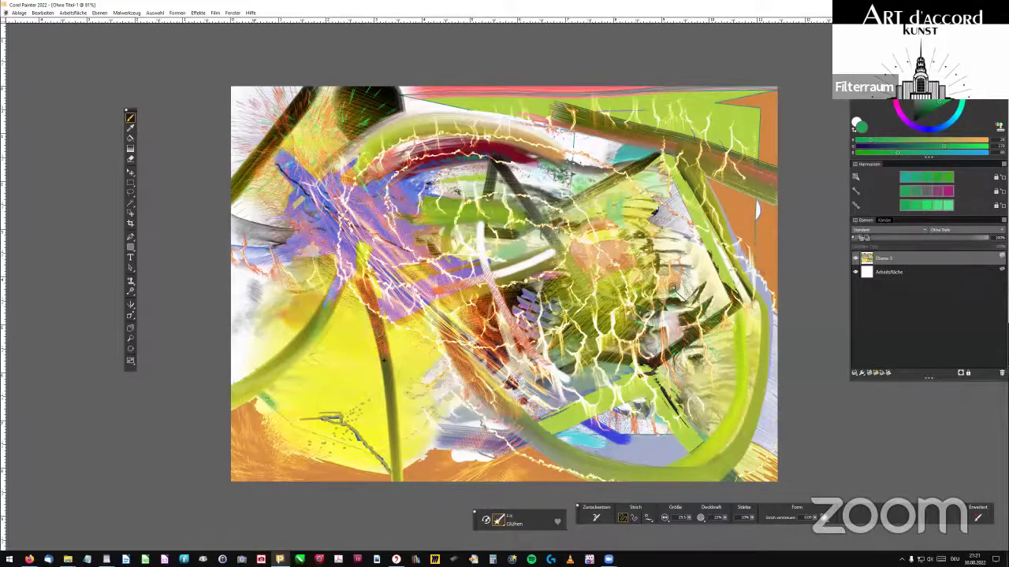
left_click_drag(379, 334, 398, 483)
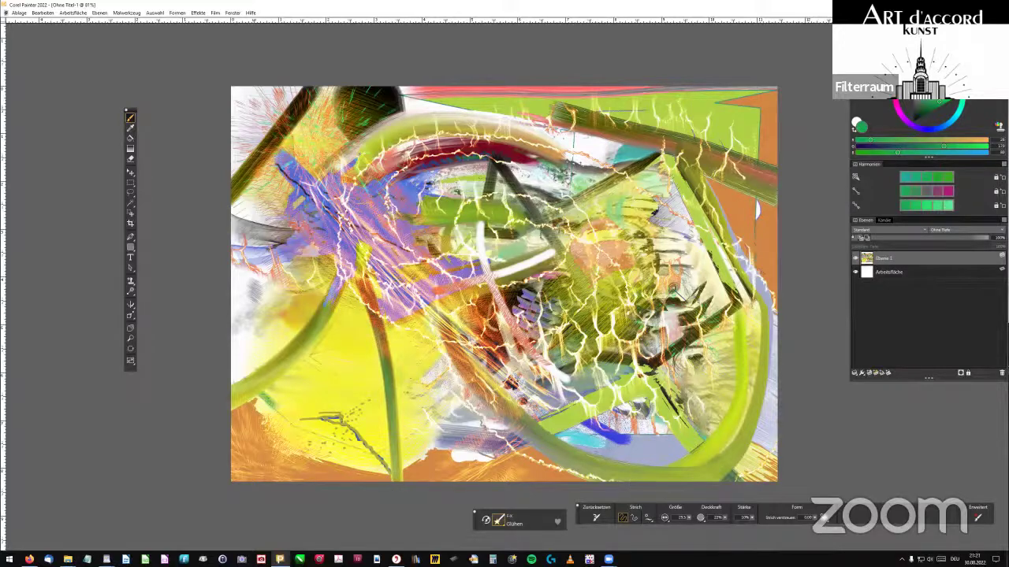
mouse_move(521, 422)
left_mouse_down()
mouse_move(564, 462)
mouse_move(640, 480)
mouse_move(708, 470)
mouse_move(751, 431)
left_mouse_up()
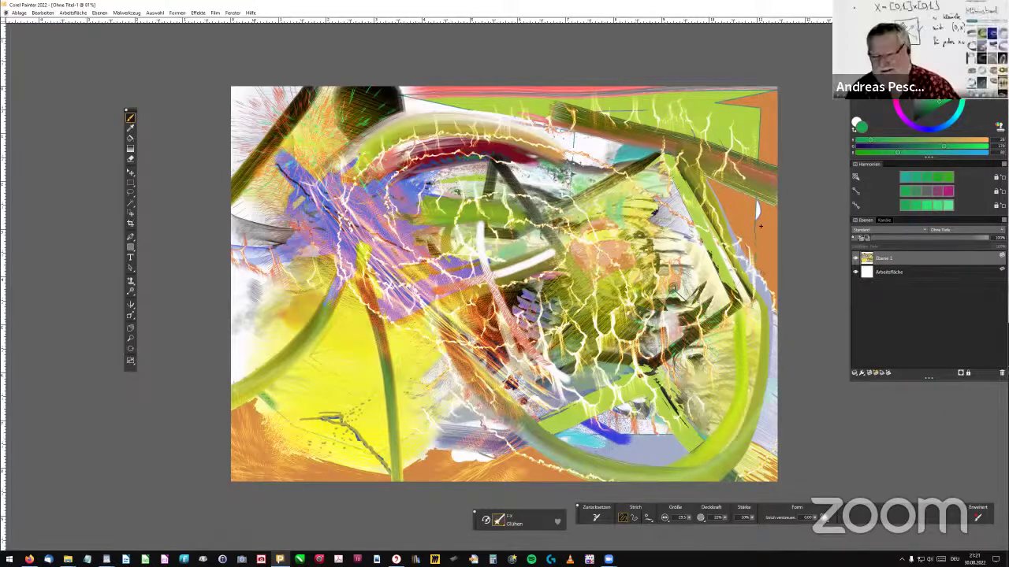
left_click_drag(772, 273, 713, 185)
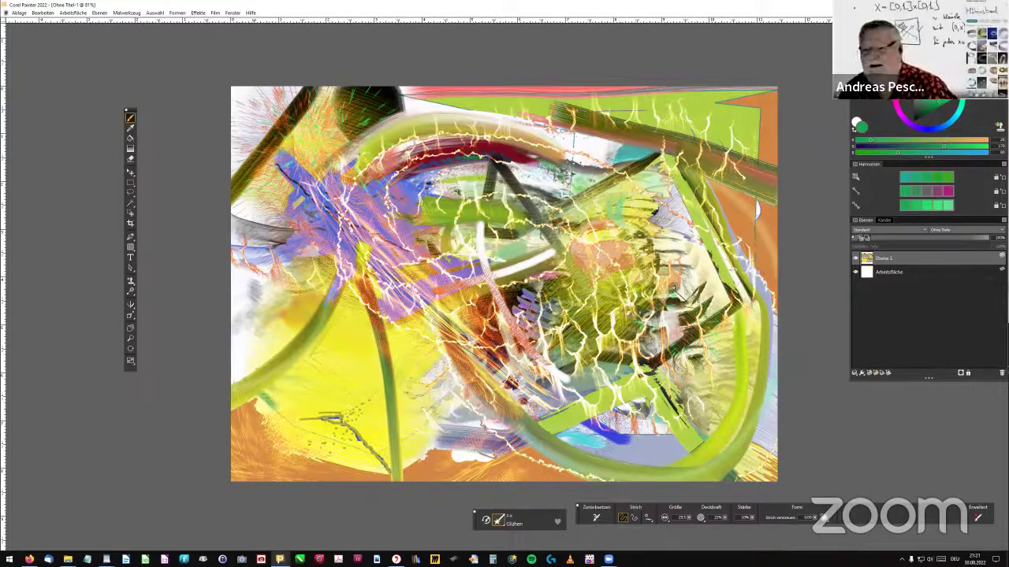